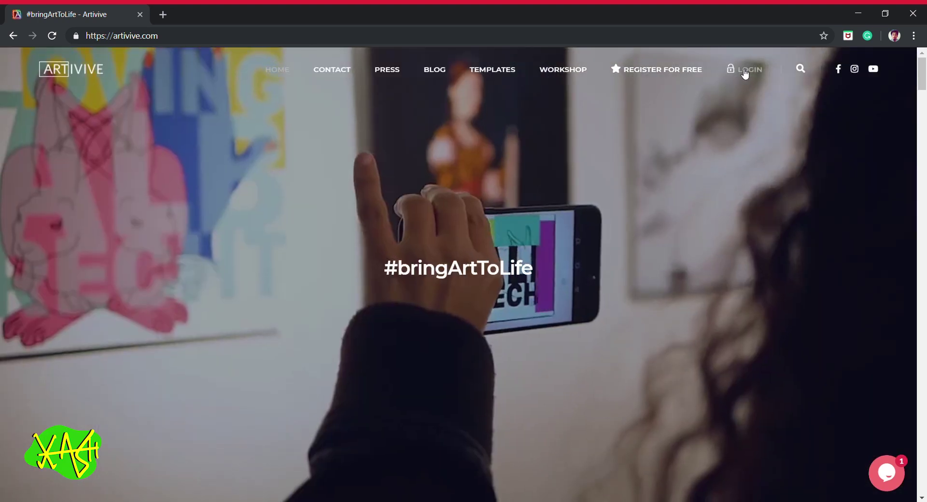
Go to the Artivive Bridge login page from the artivive.com homepage's LOGIN link
{"action": "left_click", "coordinate": [744, 70]}
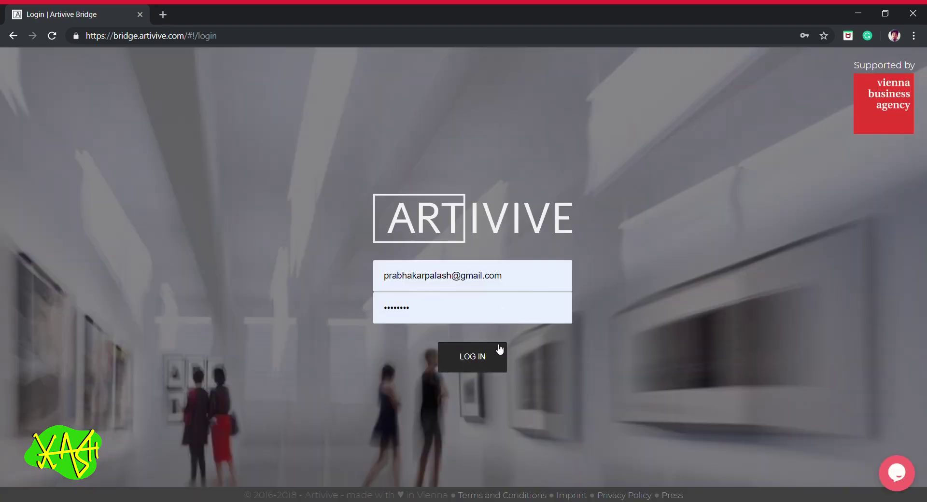
Log in to Artivive Bridge and select the new-artwork name field in the Collection
{"action": "left_click", "coordinate": [483, 355]}
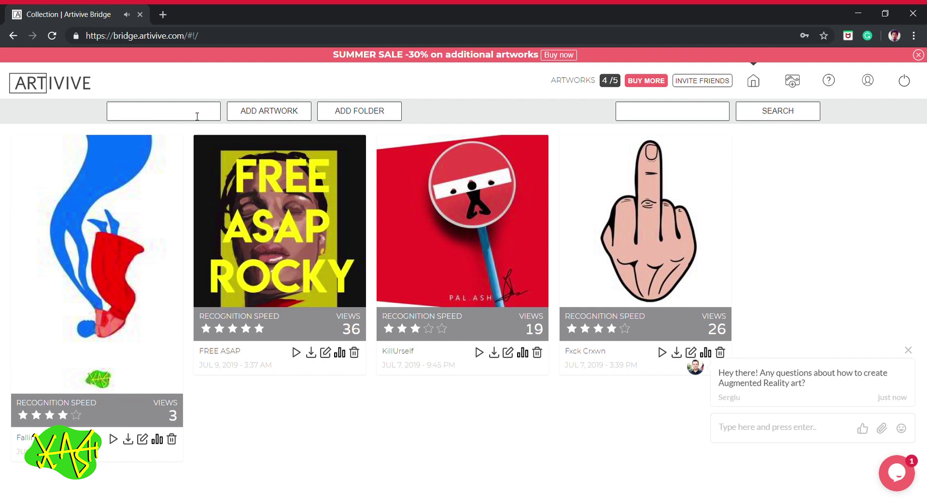
{"action": "left_click", "coordinate": [197, 117]}
Add a new artwork named TUTORIAL, then switch from 3D/PRO back to BASIC mode
{"action": "type", "text": "UTORIAL"}
{"action": "left_click", "coordinate": [255, 116]}
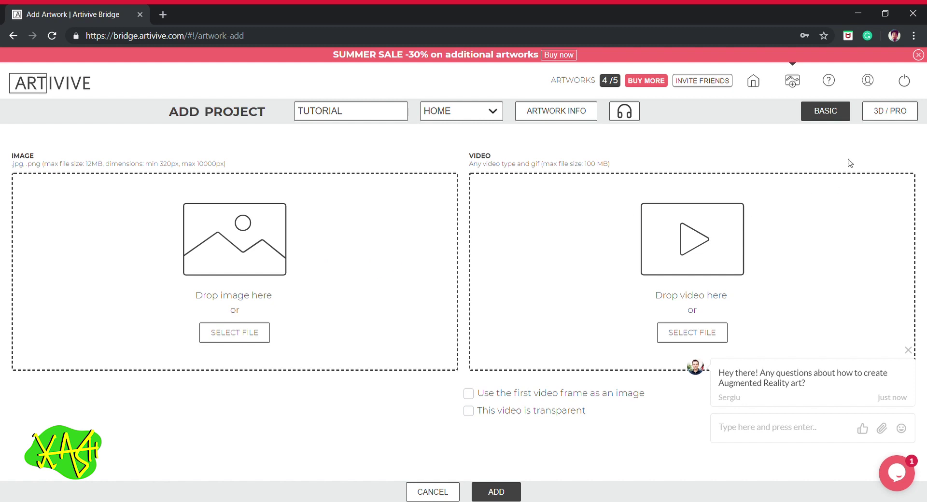
{"action": "left_click", "coordinate": [907, 114]}
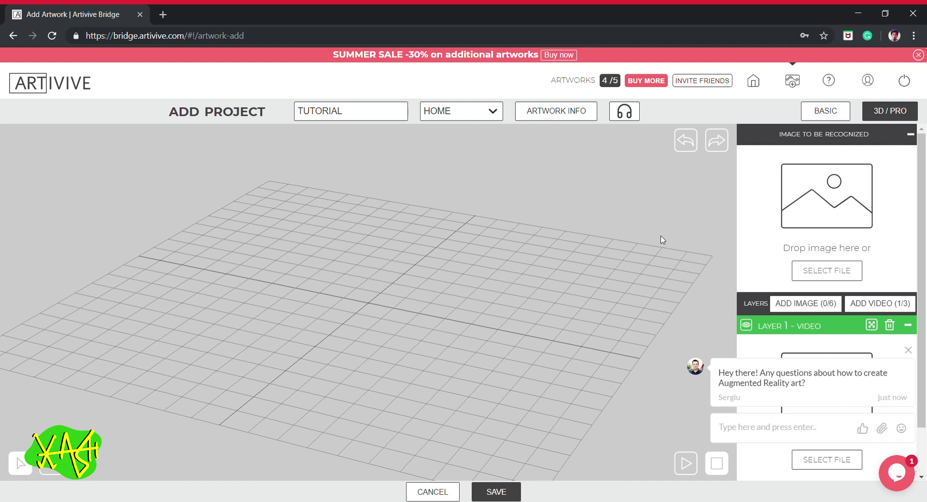
{"action": "left_click", "coordinate": [817, 115]}
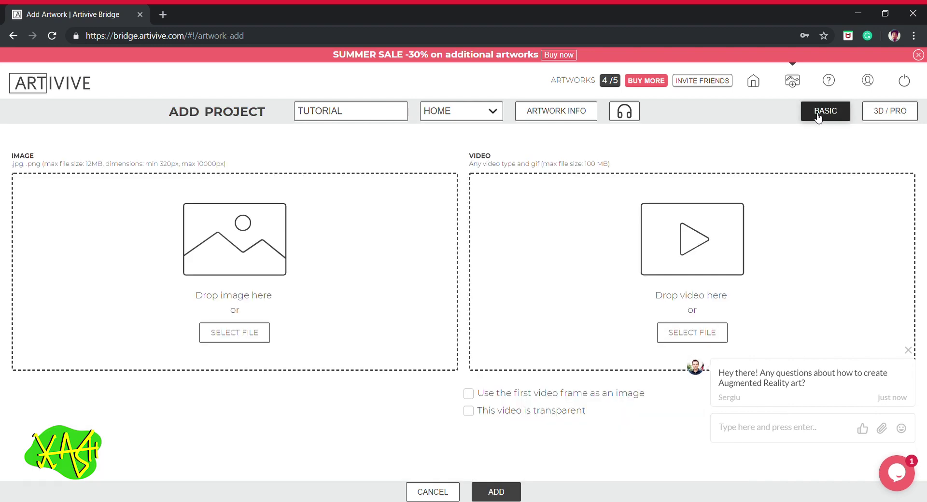
Load Fallinnn.jpg into the Image slot and Falling in Abyss.mp4 into the Video slot
{"action": "left_click", "coordinate": [229, 336]}
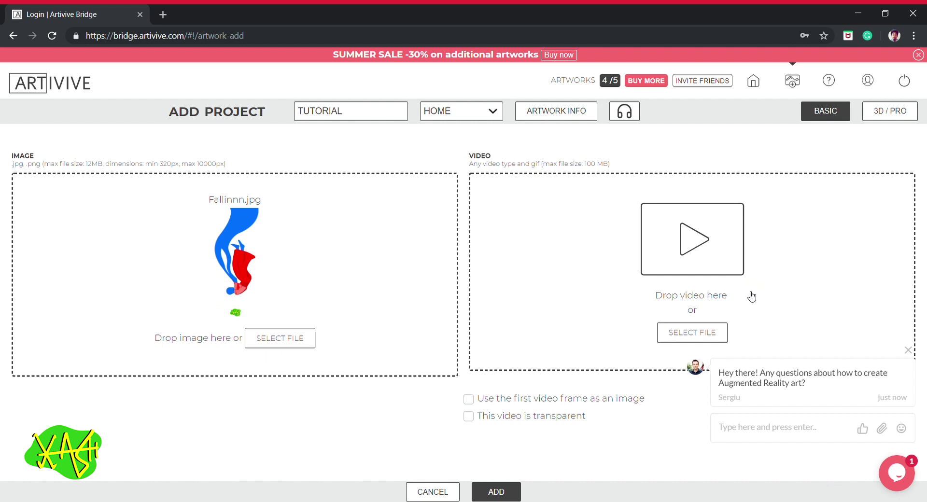
{"action": "left_click", "coordinate": [707, 338]}
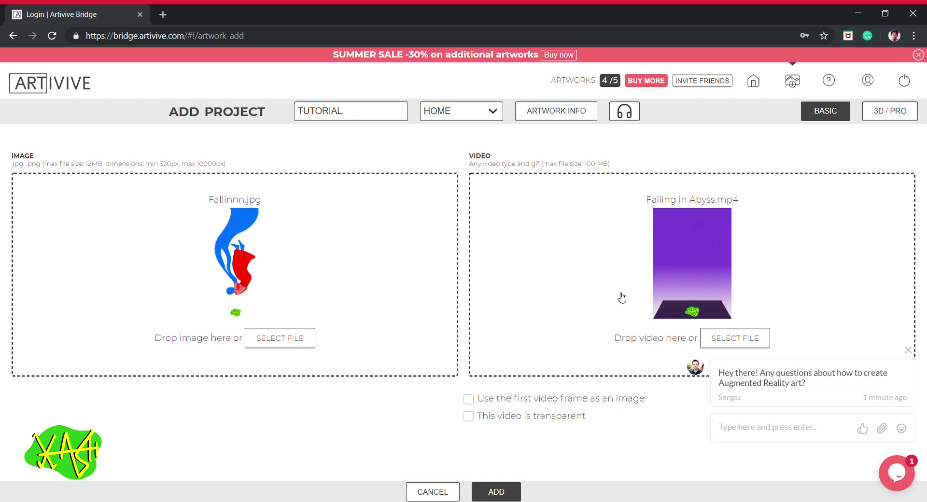
{"action": "left_click", "coordinate": [568, 119]}
Enter an artist name, artwork name FALlingTutorial and a description, then save with DONE!
{"action": "left_click", "coordinate": [314, 220]}
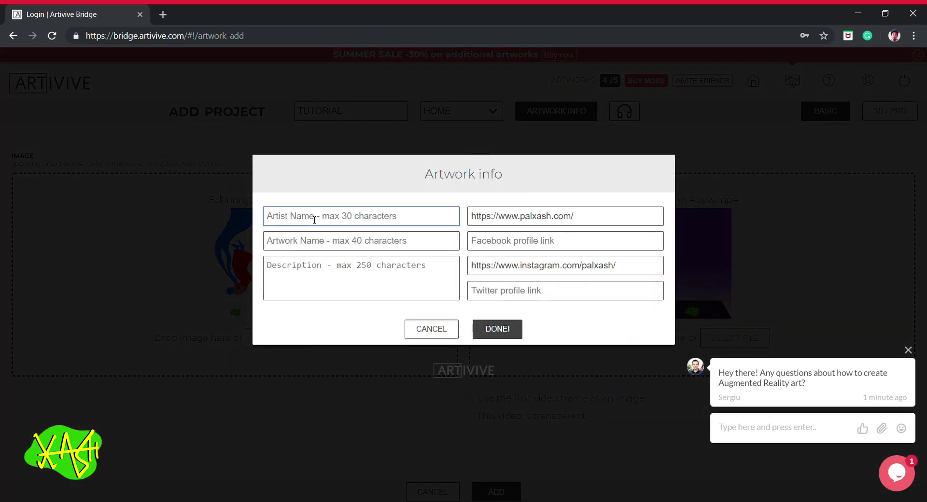
{"action": "type", "text": "Xash"}
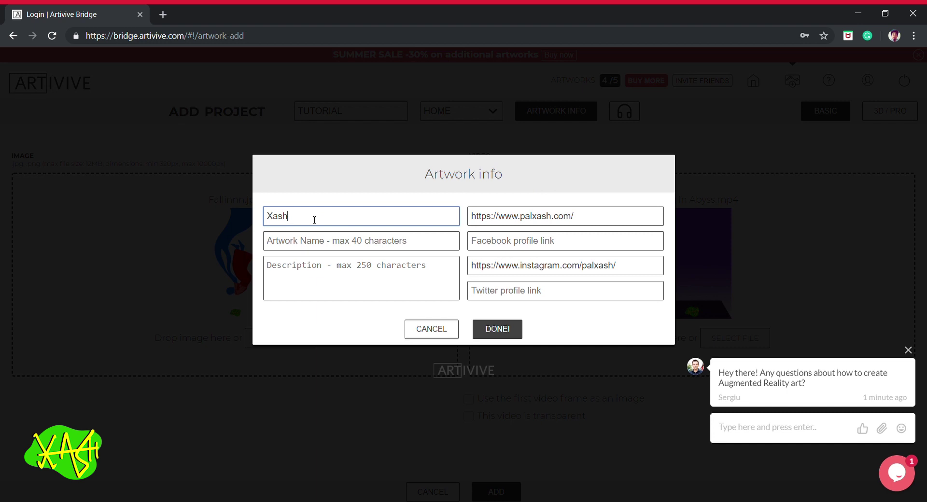
{"action": "key", "text": "Tab"}
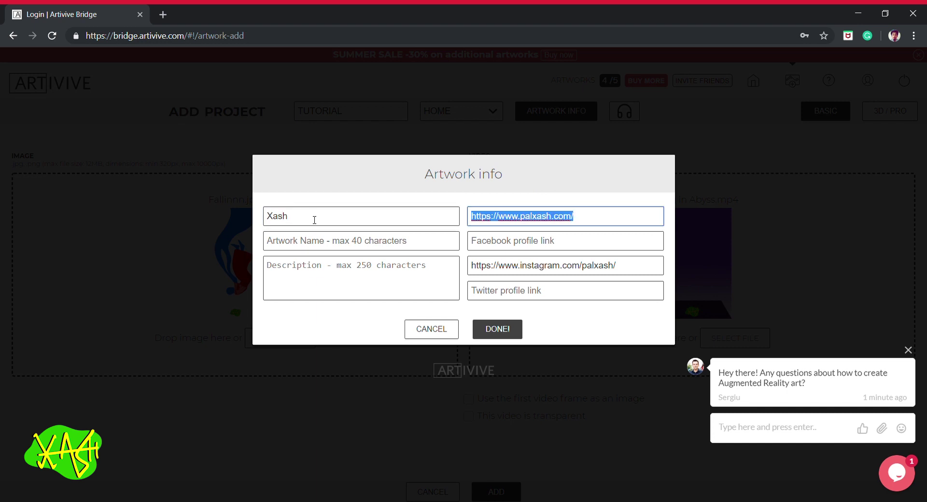
{"action": "key", "text": "Tab"}
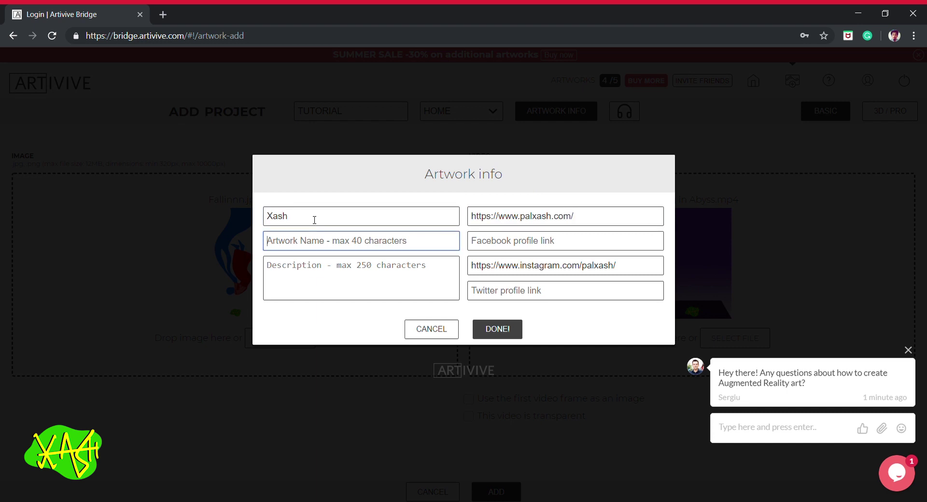
{"action": "type", "text": "FALlingTutorial"}
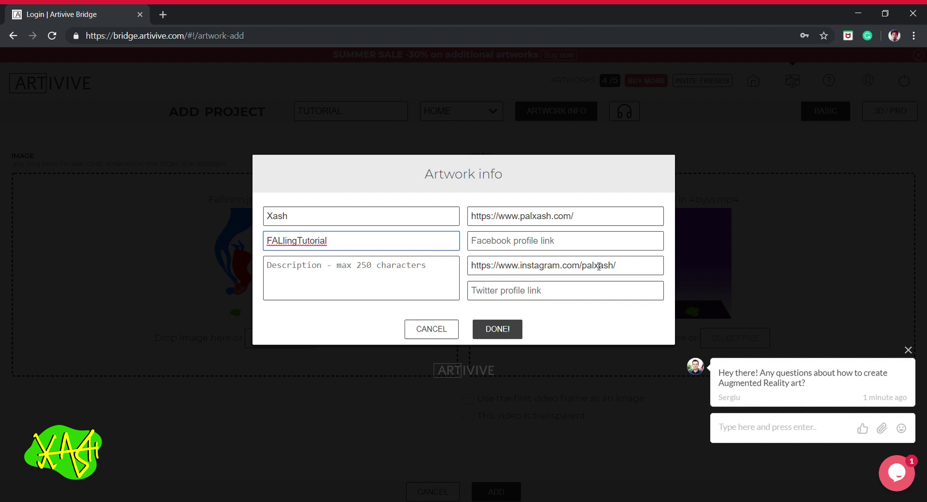
{"action": "left_click", "coordinate": [401, 271]}
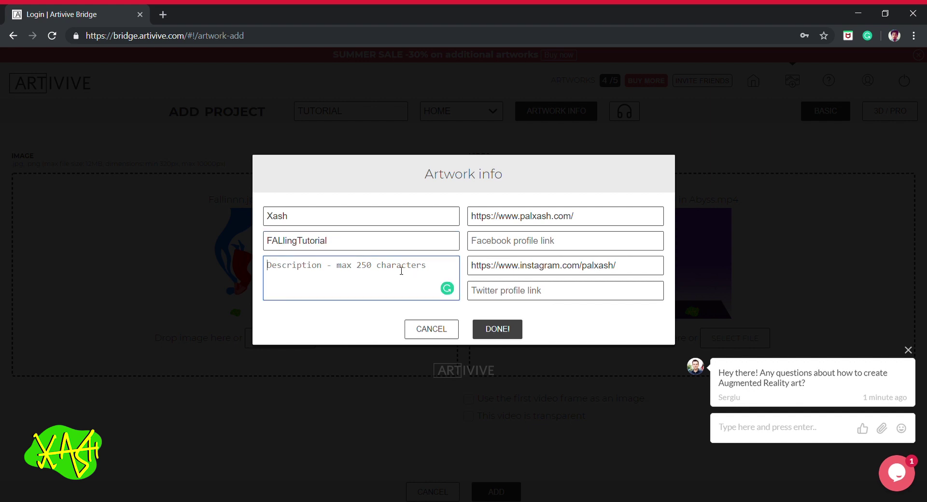
{"action": "type", "text": "KJAKHdiahsdoif"}
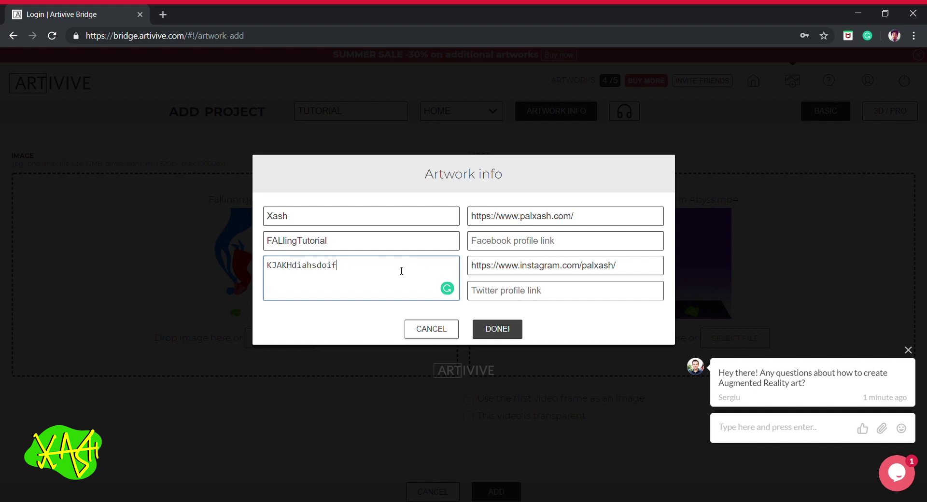
{"action": "type", "text": "oisjdgknsdfndiuhsdlkfm"}
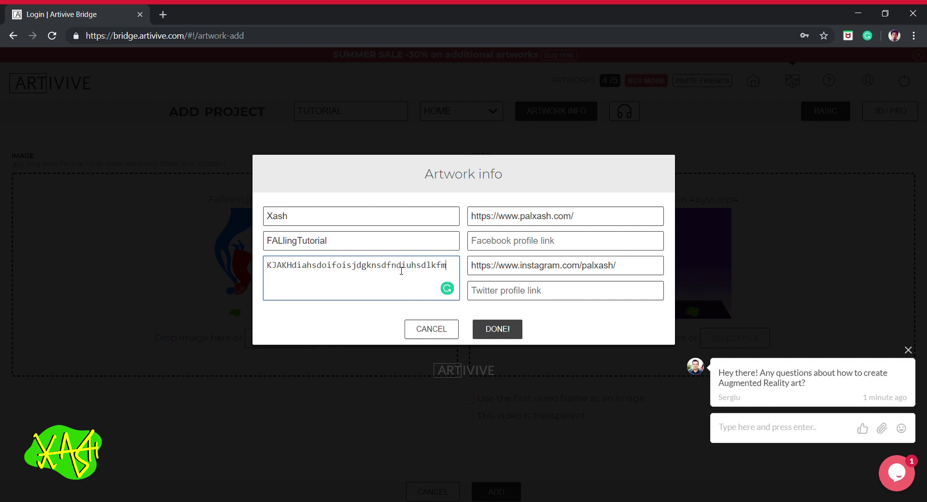
{"action": "type", "text": "oipdghkxcmv.xclkjsdzlnc"}
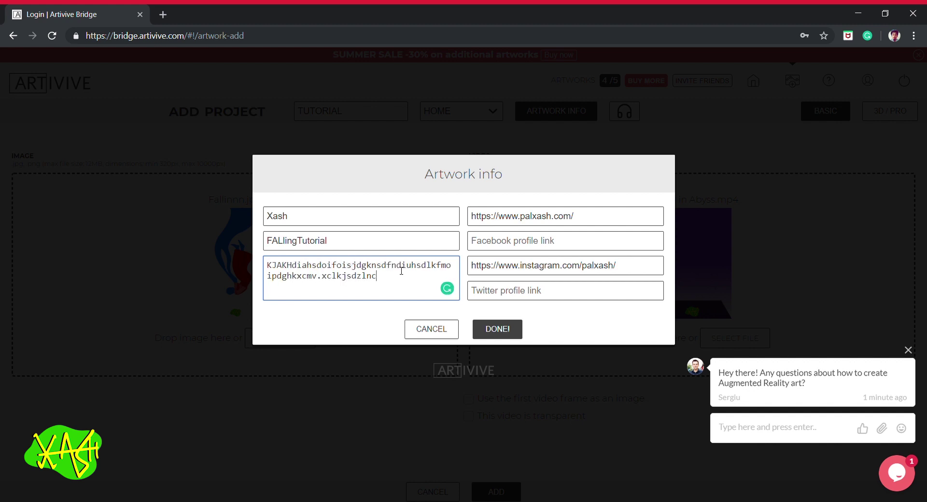
{"action": "type", "text": "kxc"}
{"action": "left_click", "coordinate": [515, 330]}
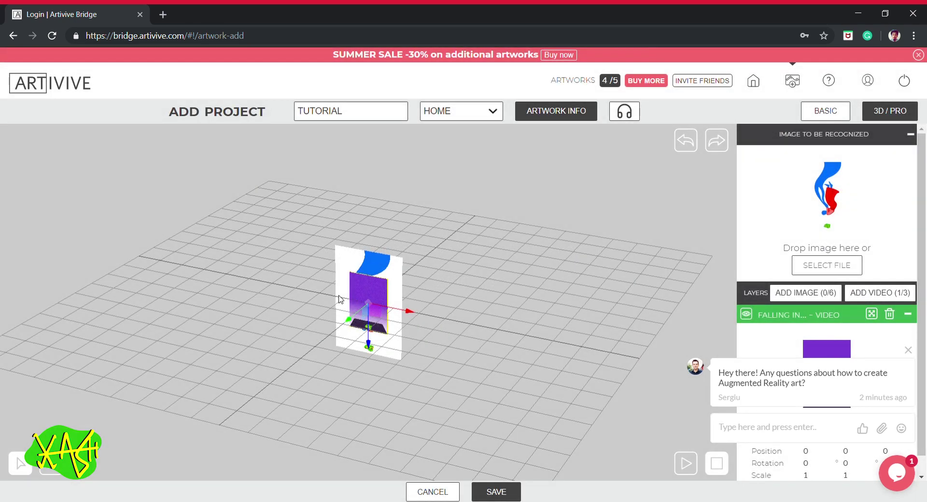
Dismiss the support chat, collapse the video layer and drag the video plane down and left
{"action": "left_click", "coordinate": [908, 350]}
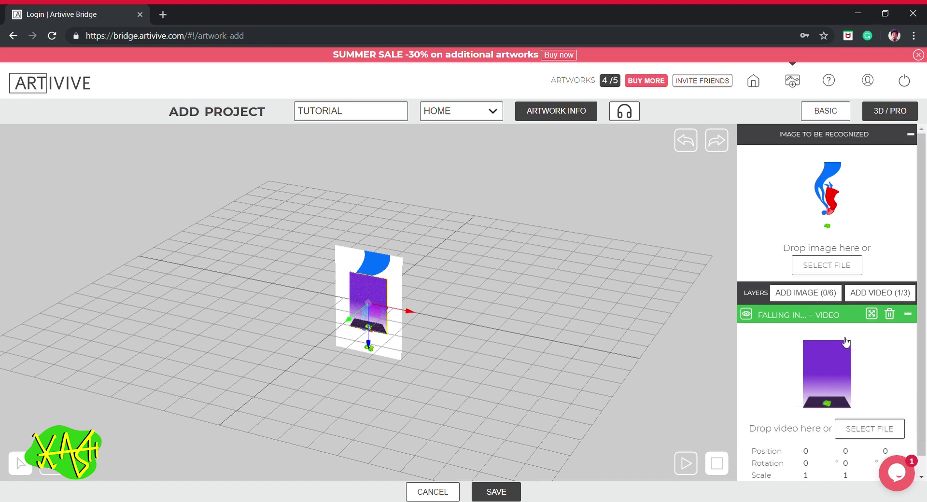
{"action": "scroll", "coordinate": [845, 341], "scroll_direction": "down", "scroll_amount": 1}
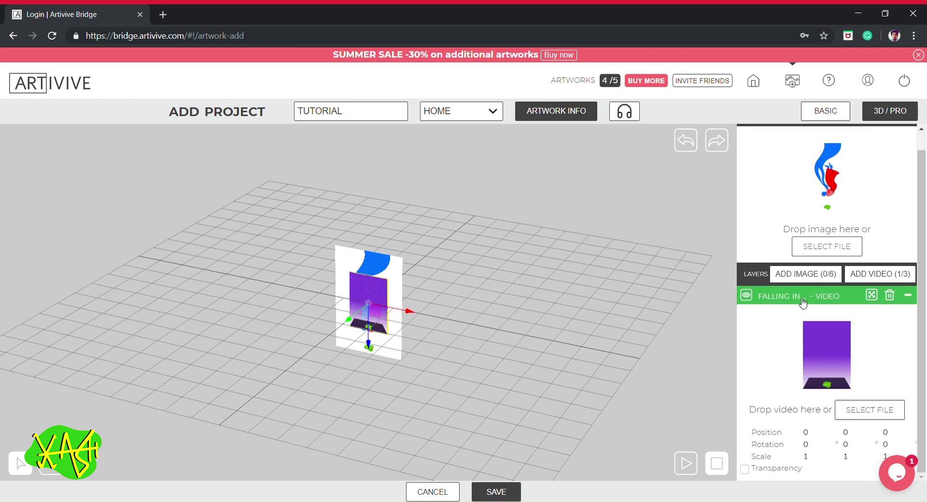
{"action": "left_click", "coordinate": [909, 296]}
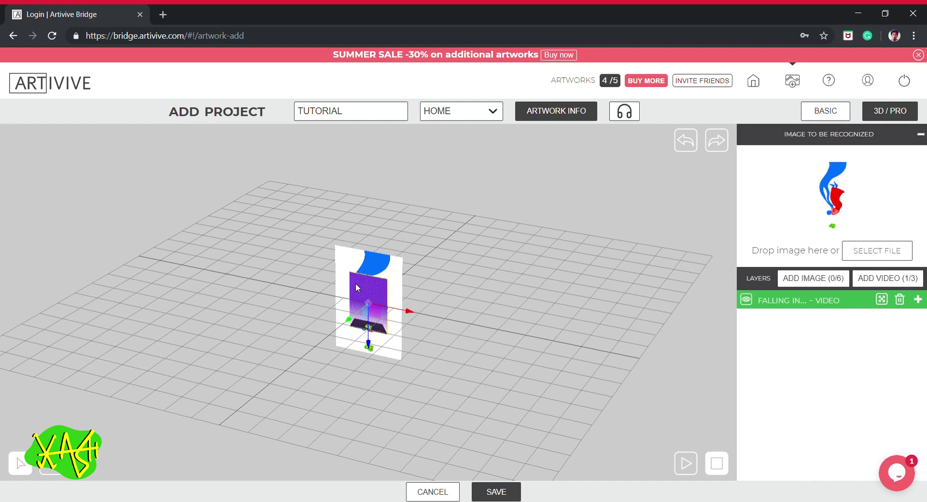
{"action": "mouse_move", "coordinate": [348, 322]}
{"action": "left_mouse_down"}
{"action": "mouse_move", "coordinate": [217, 405]}
{"action": "mouse_move", "coordinate": [319, 328]}
{"action": "left_mouse_up"}
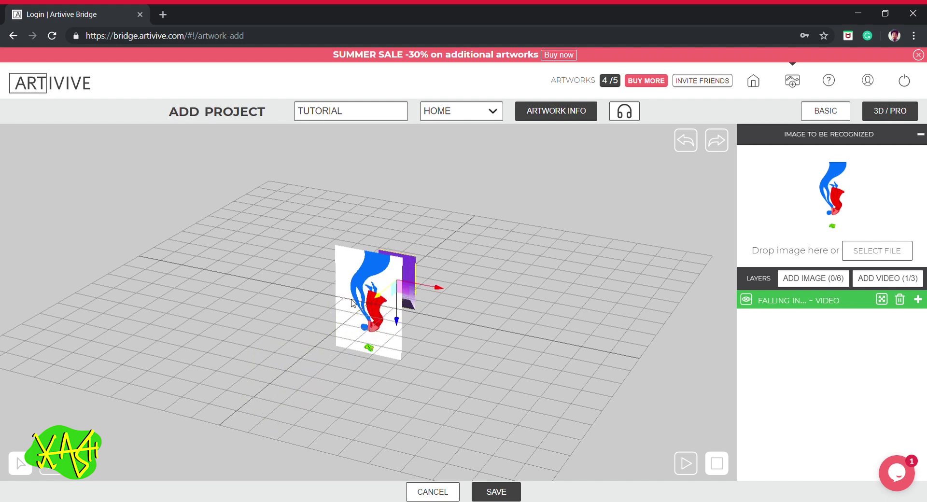
{"action": "left_click_drag", "start_coordinate": [317, 327], "coordinate": [300, 335]}
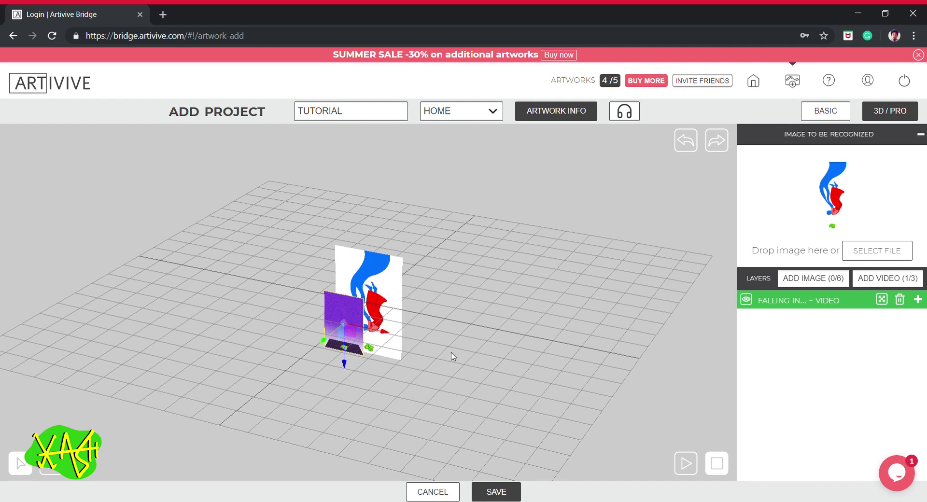
Orbit the scene, try the rotate and scale tools, and request the BASIC layout
{"action": "mouse_move", "coordinate": [382, 341]}
{"action": "left_mouse_down"}
{"action": "mouse_move", "coordinate": [440, 363]}
{"action": "mouse_move", "coordinate": [428, 339]}
{"action": "mouse_move", "coordinate": [392, 360]}
{"action": "mouse_move", "coordinate": [433, 341]}
{"action": "mouse_move", "coordinate": [461, 349]}
{"action": "left_mouse_up"}
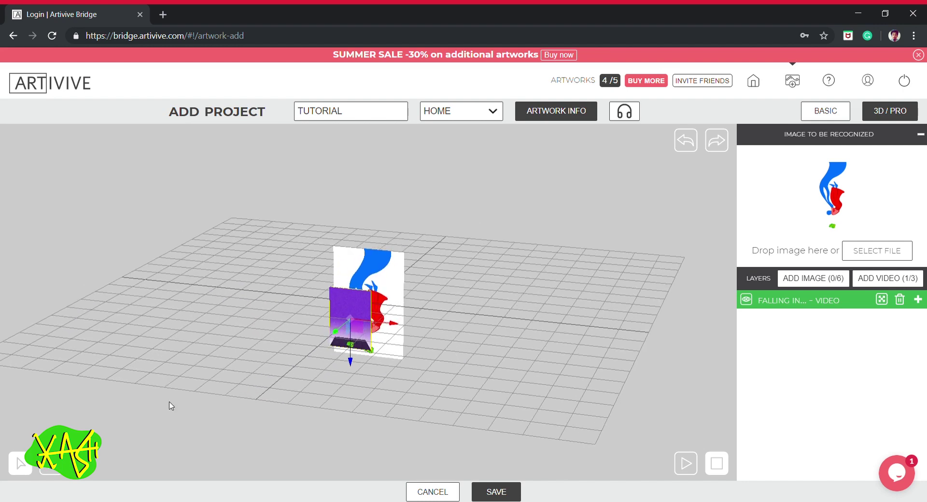
{"action": "left_click", "coordinate": [52, 469]}
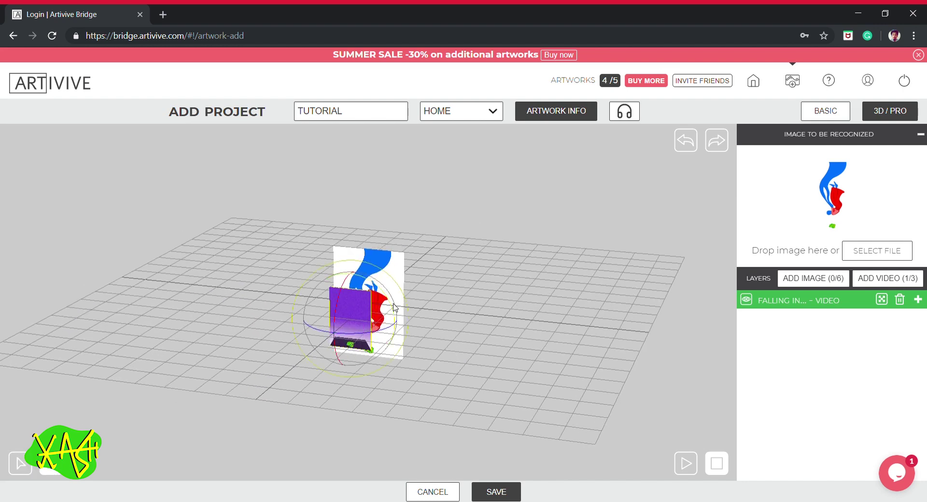
{"action": "mouse_move", "coordinate": [392, 304]}
{"action": "left_mouse_down"}
{"action": "mouse_move", "coordinate": [462, 322]}
{"action": "mouse_move", "coordinate": [424, 343]}
{"action": "mouse_move", "coordinate": [459, 317]}
{"action": "mouse_move", "coordinate": [500, 313]}
{"action": "left_mouse_up"}
{"action": "left_click", "coordinate": [81, 472]}
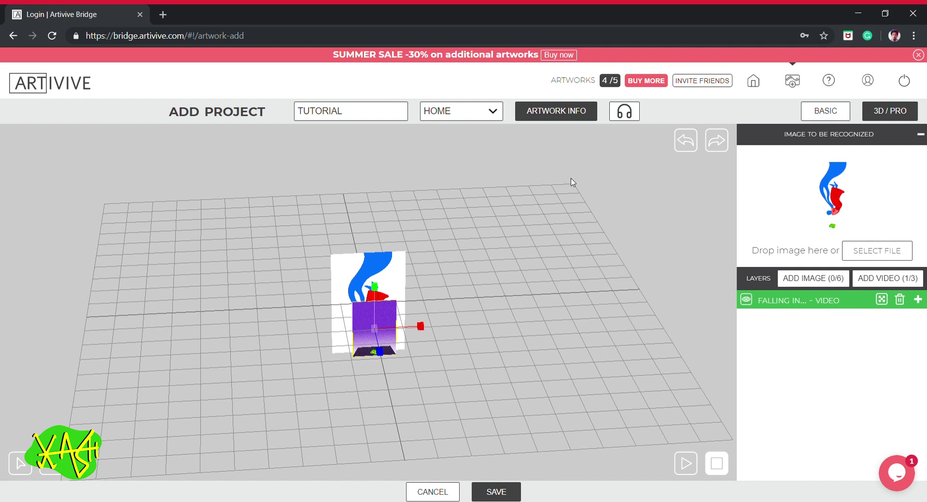
{"action": "left_click", "coordinate": [830, 115]}
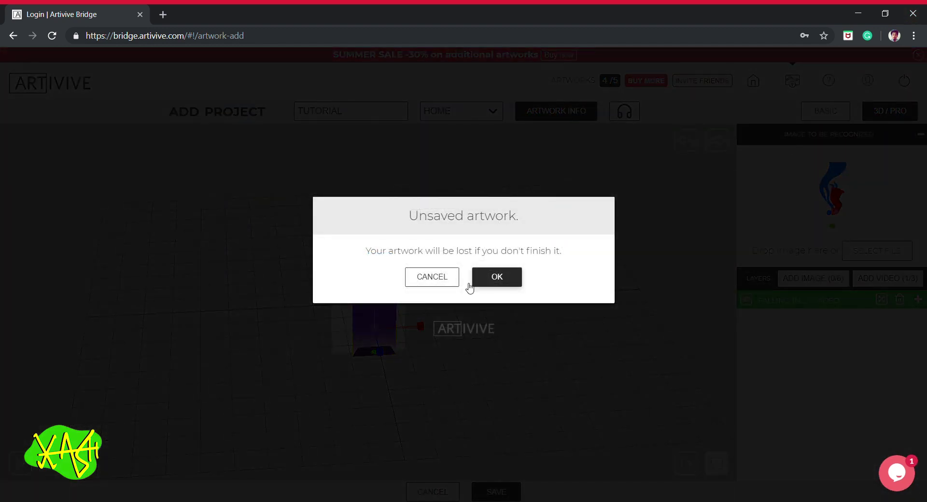
Discard the 3D arrangement, reload Fallinnn.jpg and Falling in Abyss.mp4, and confirm the artwork info
{"action": "left_click", "coordinate": [490, 283]}
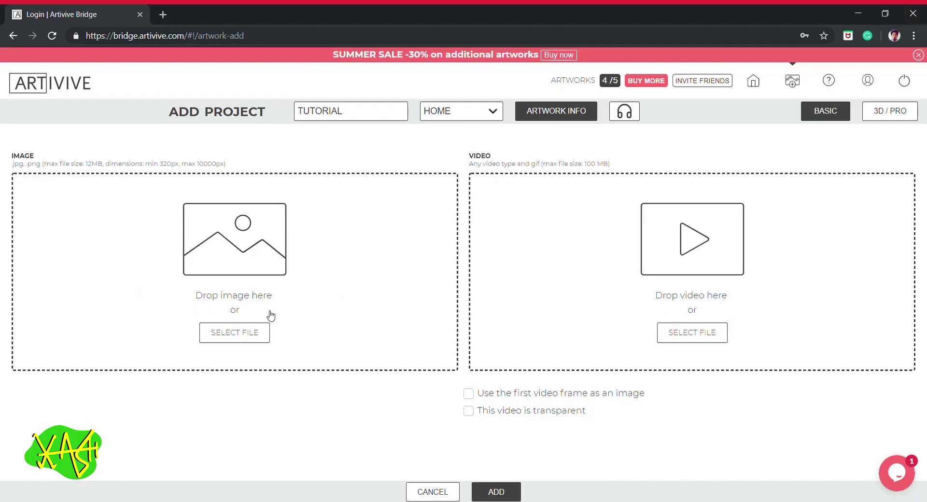
{"action": "left_click", "coordinate": [234, 339]}
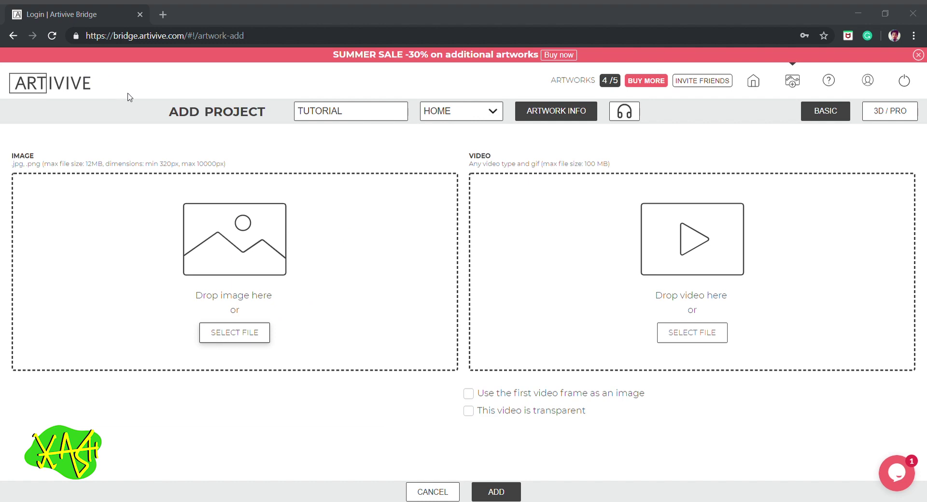
{"action": "left_click", "coordinate": [694, 338]}
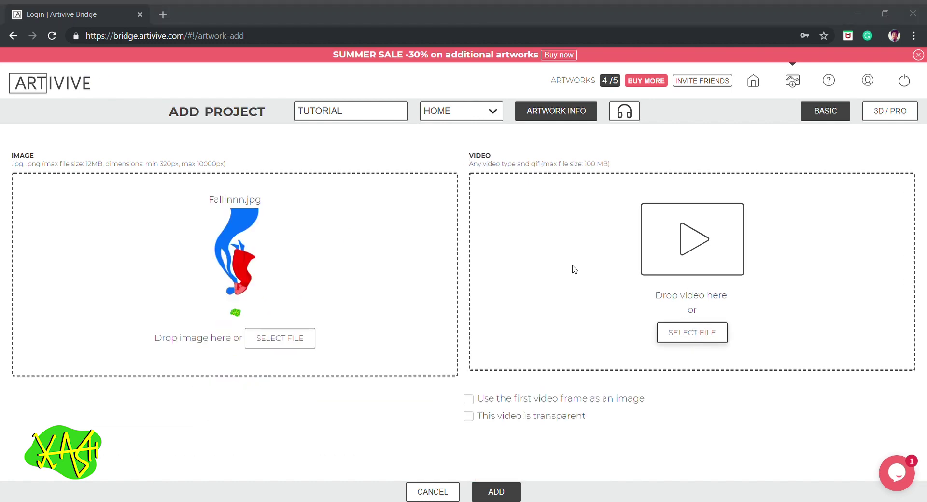
{"action": "double_click", "coordinate": [274, 154]}
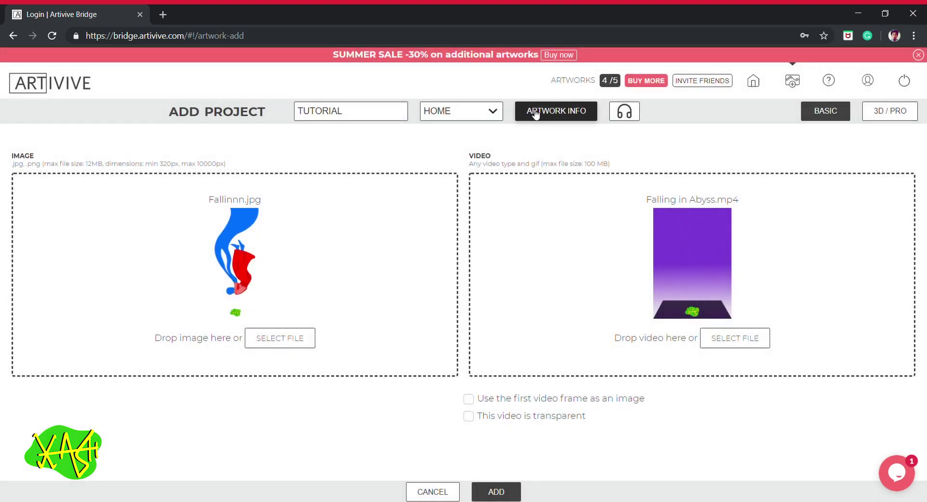
{"action": "left_click", "coordinate": [533, 113]}
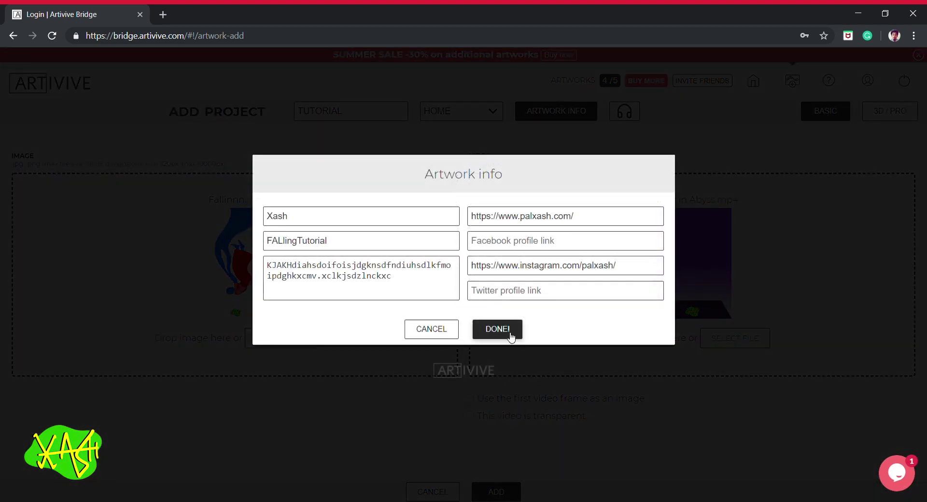
{"action": "left_click", "coordinate": [509, 331]}
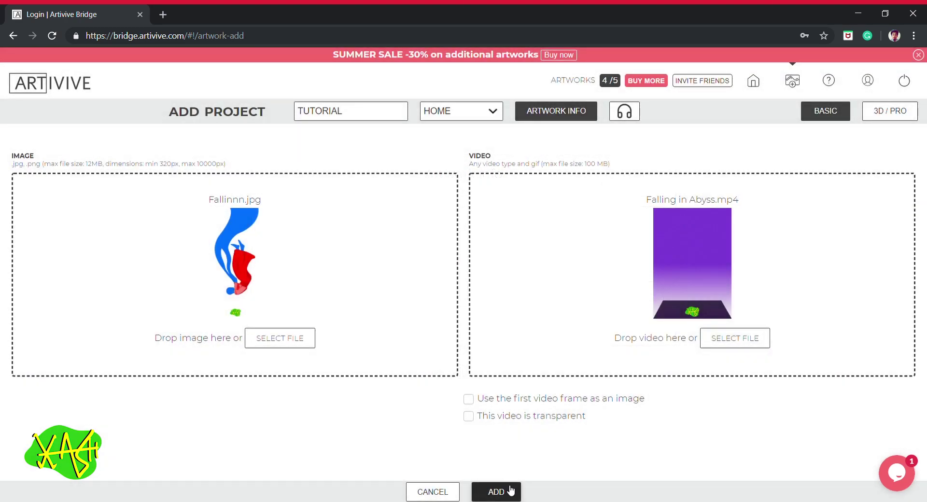
Add the TUTORIAL artwork and proceed past the aspect-ratio warning to upload it
{"action": "left_click", "coordinate": [510, 491]}
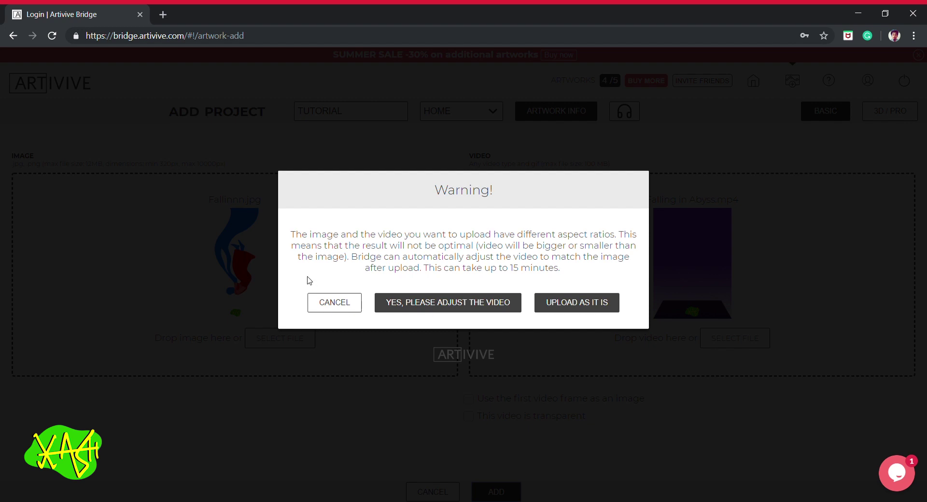
{"action": "left_click", "coordinate": [459, 304]}
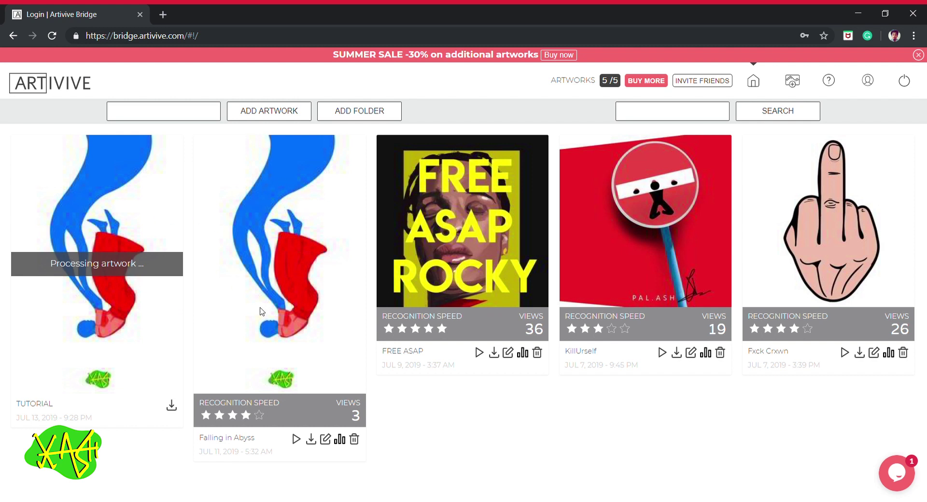
{"action": "left_click", "coordinate": [296, 439]}
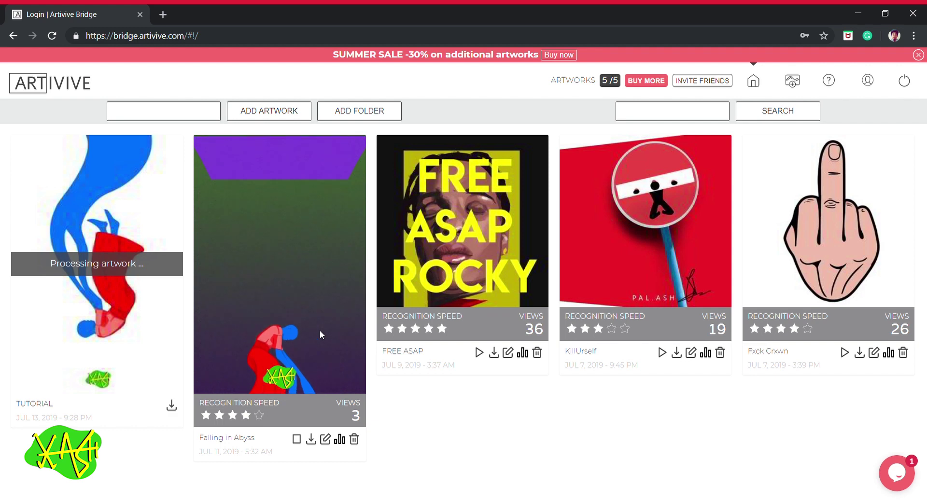
{"action": "left_click", "coordinate": [297, 439]}
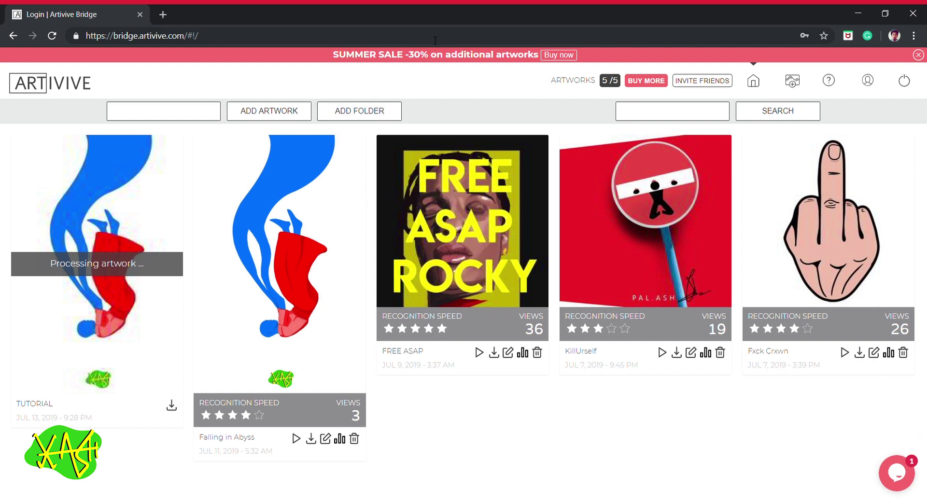
{"action": "left_click", "coordinate": [649, 83]}
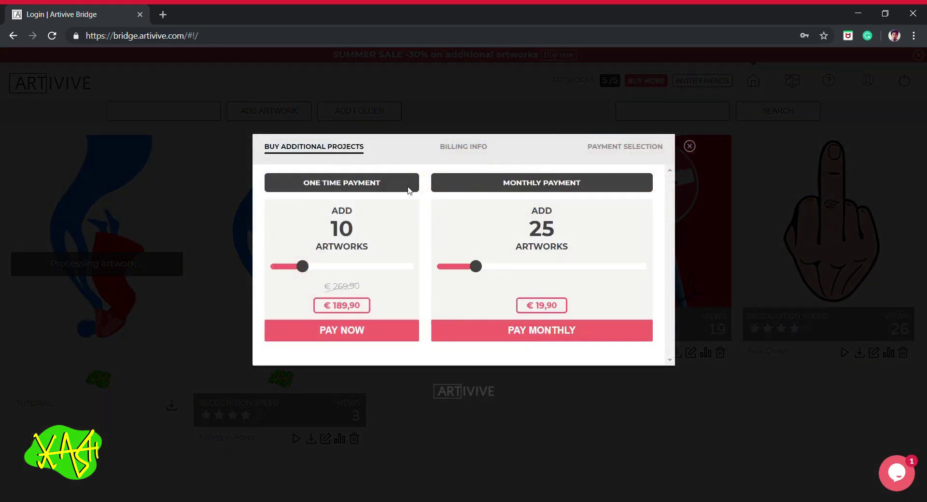
{"action": "left_click", "coordinate": [690, 147]}
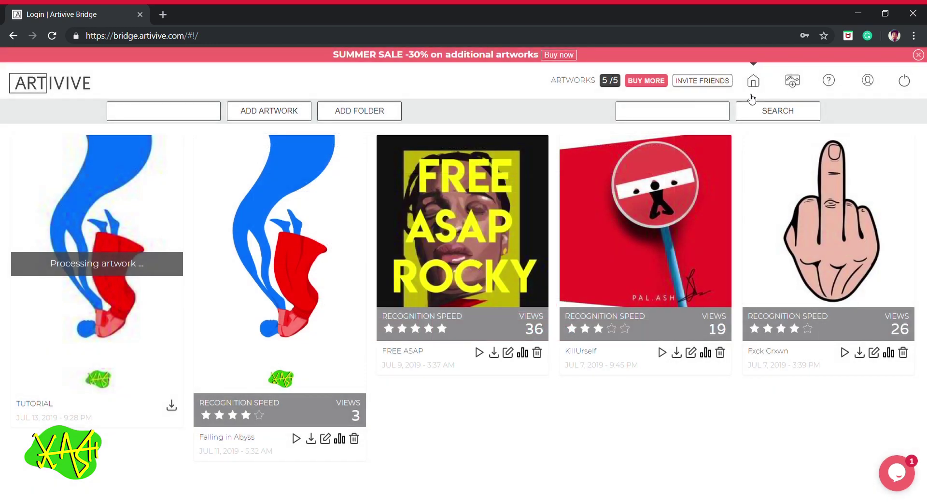